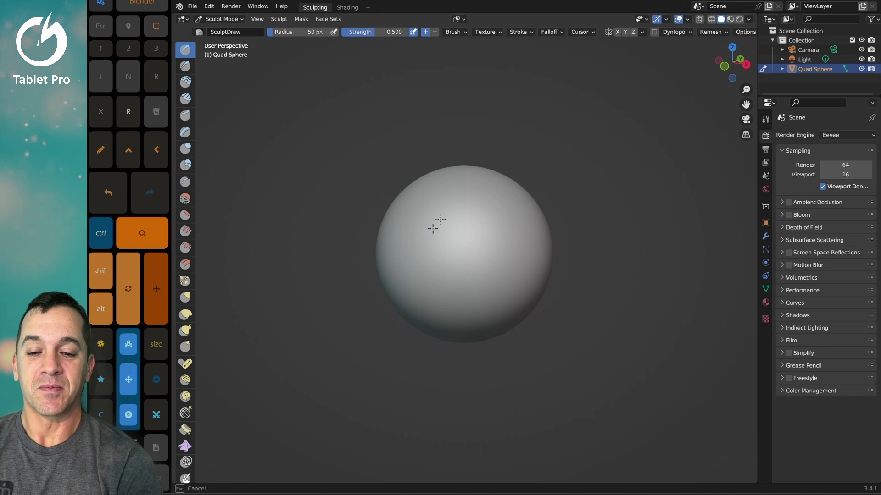
# Step: Draw a raised rounded ridge on the Quad Sphere and carve into it with an inverted stroke
pyautogui.moveTo(440, 220)
pyautogui.mouseDown()
pyautogui.moveTo(418, 256)
pyautogui.moveTo(443, 257)
pyautogui.moveTo(446, 240)
pyautogui.moveTo(435, 262)
pyautogui.moveTo(450, 220)
pyautogui.mouseUp()
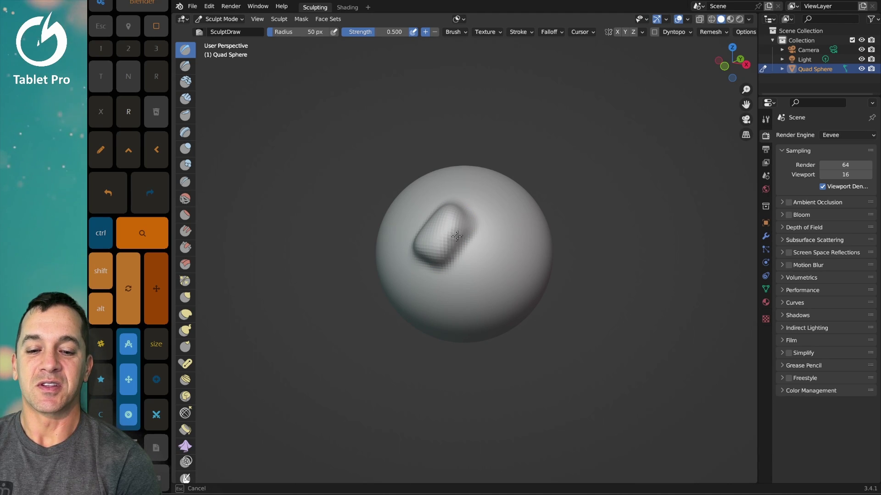
pyautogui.moveTo(521, 252)
pyautogui.keyDown('alt'); pyautogui.mouseDown()
pyautogui.moveTo(494, 248)
pyautogui.moveTo(536, 257)
pyautogui.mouseUp(); pyautogui.keyUp('alt')
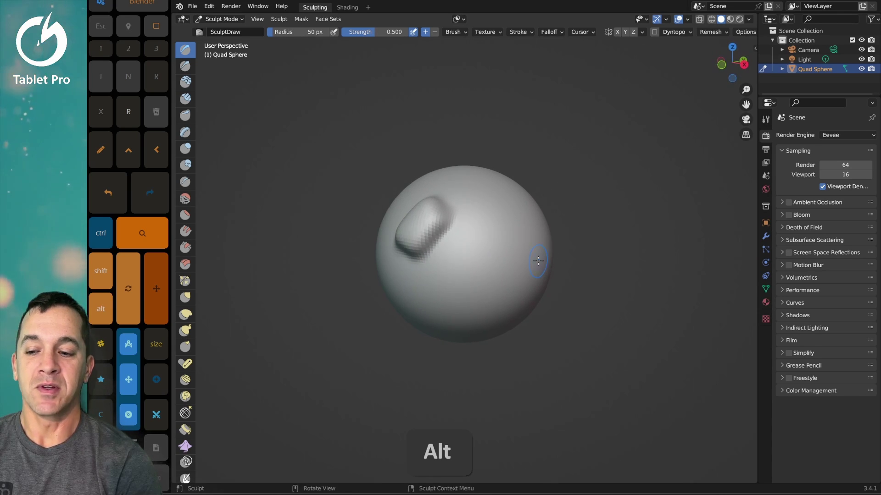
pyautogui.keyDown('ctrl'); pyautogui.moveTo(441, 232); pyautogui.dragTo(435, 234); pyautogui.keyUp('ctrl')
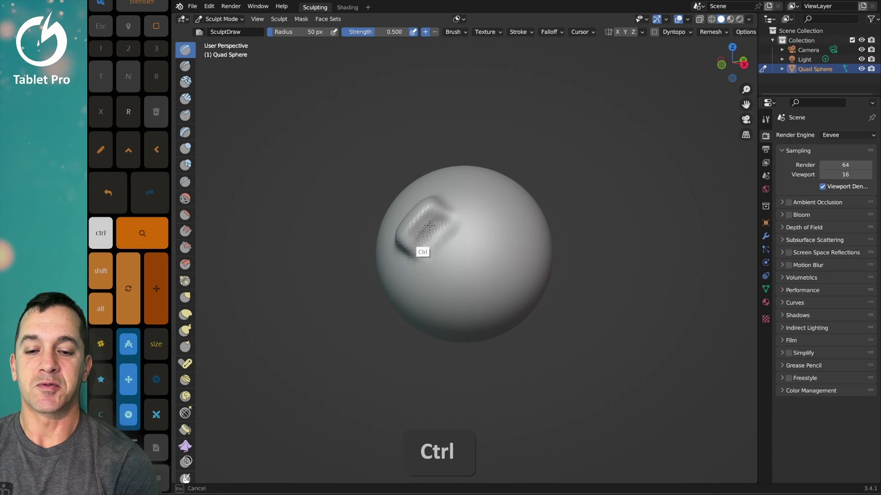
pyautogui.moveTo(447, 225)
pyautogui.keyDown('ctrl'); pyautogui.mouseDown()
pyautogui.moveTo(431, 251)
pyautogui.moveTo(417, 251)
pyautogui.mouseUp(); pyautogui.keyUp('ctrl')
# Step: Smooth the ridge's edges into a soft bump on the sphere's left side
pyautogui.keyDown('shift'); pyautogui.moveTo(433, 213); pyautogui.dragTo(431, 199); pyautogui.keyUp('shift')
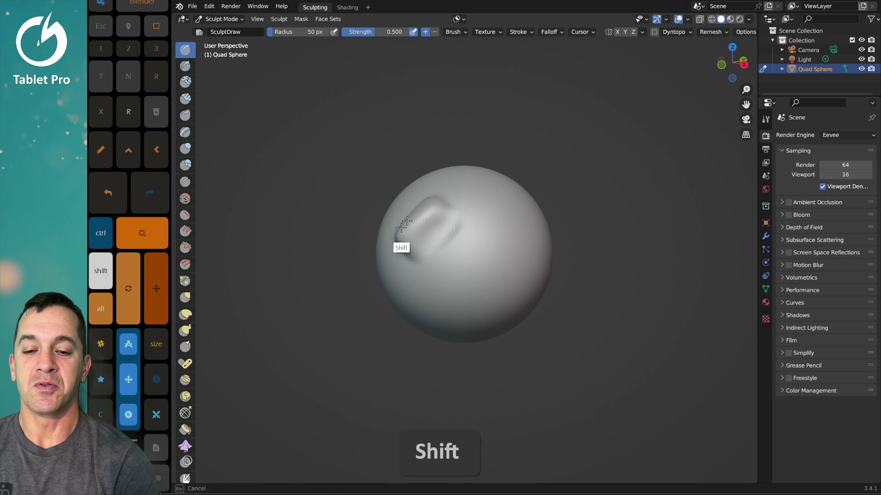
pyautogui.moveTo(398, 245)
pyautogui.keyDown('shift'); pyautogui.mouseDown()
pyautogui.moveTo(442, 216)
pyautogui.moveTo(448, 227)
pyautogui.mouseUp(); pyautogui.keyUp('shift')
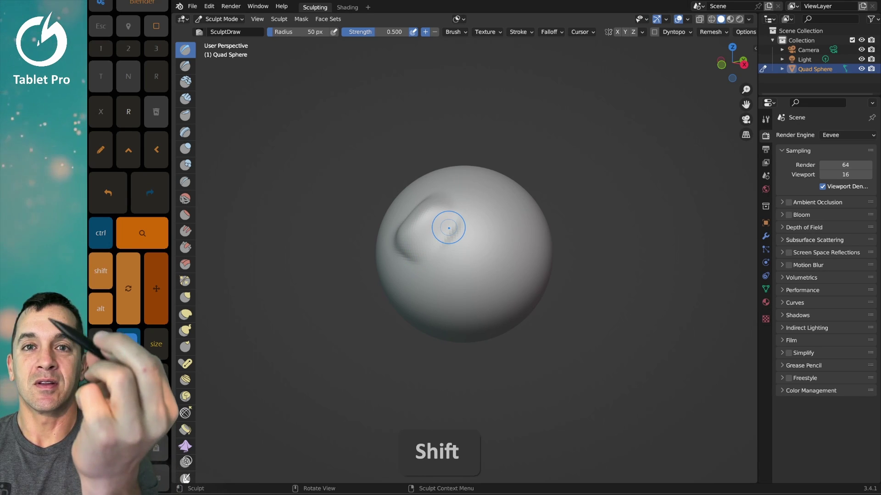
pyautogui.moveTo(476, 232)
pyautogui.mouseDown(button='middle')
pyautogui.moveTo(452, 234)
pyautogui.moveTo(428, 205)
pyautogui.moveTo(519, 215)
pyautogui.moveTo(463, 266)
pyautogui.moveTo(479, 222)
pyautogui.moveTo(463, 212)
pyautogui.moveTo(475, 288)
pyautogui.mouseUp(button='middle')
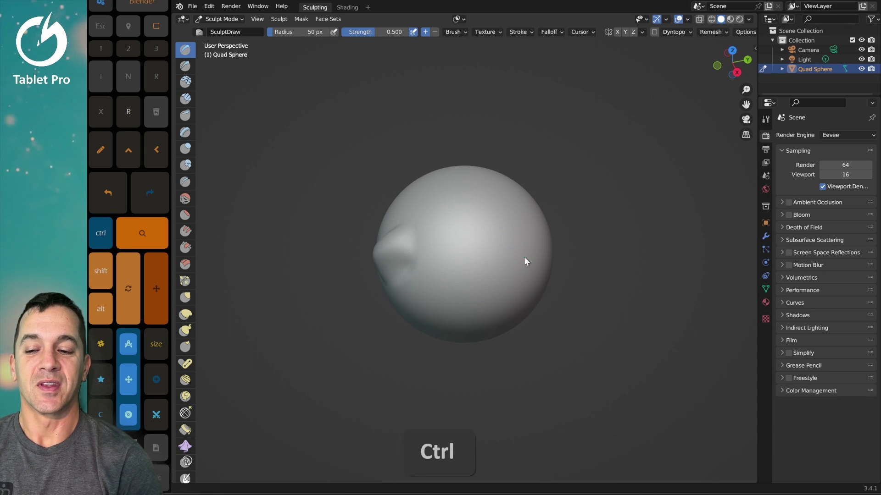
pyautogui.moveTo(525, 257)
pyautogui.keyDown('ctrl'); pyautogui.mouseDown(button='middle')
pyautogui.moveTo(529, 210)
pyautogui.moveTo(535, 269)
pyautogui.moveTo(534, 216)
pyautogui.moveTo(527, 263)
pyautogui.moveTo(630, 255)
pyautogui.moveTo(529, 253)
pyautogui.moveTo(470, 265)
pyautogui.moveTo(504, 264)
pyautogui.moveTo(523, 189)
pyautogui.moveTo(524, 268)
pyautogui.mouseUp(button='middle'); pyautogui.keyUp('ctrl')
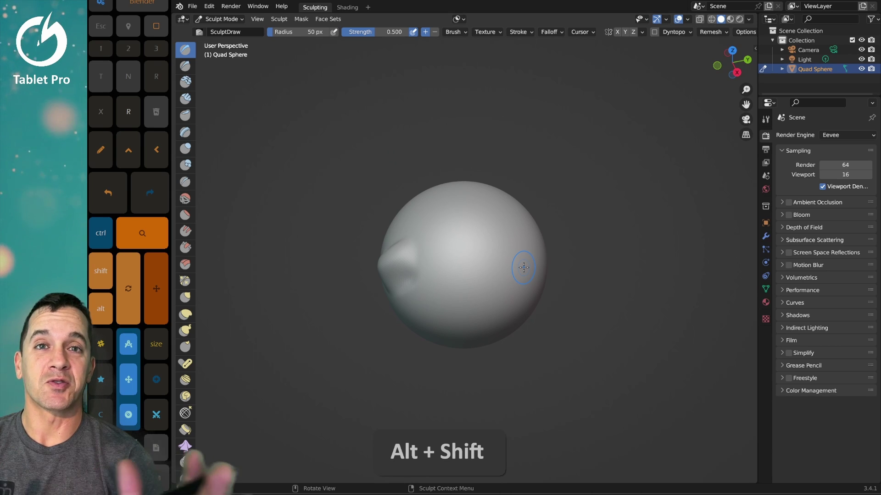
pyautogui.press('space')
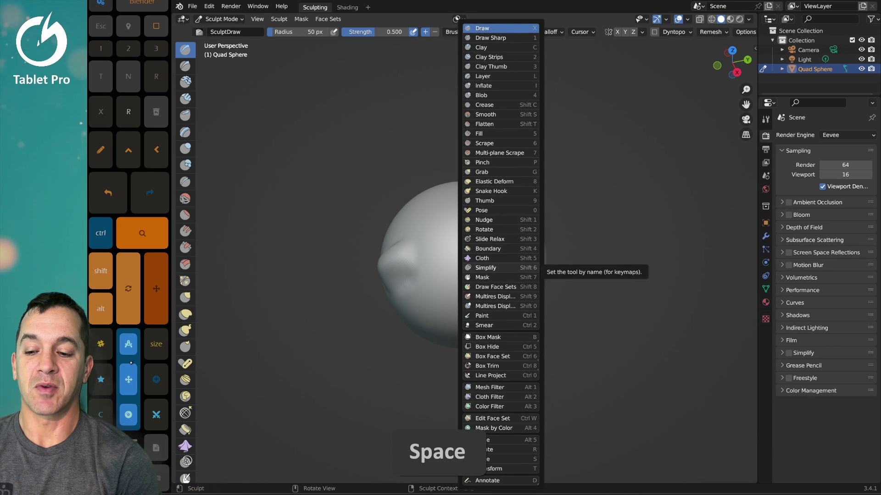
pyautogui.click(523, 267)
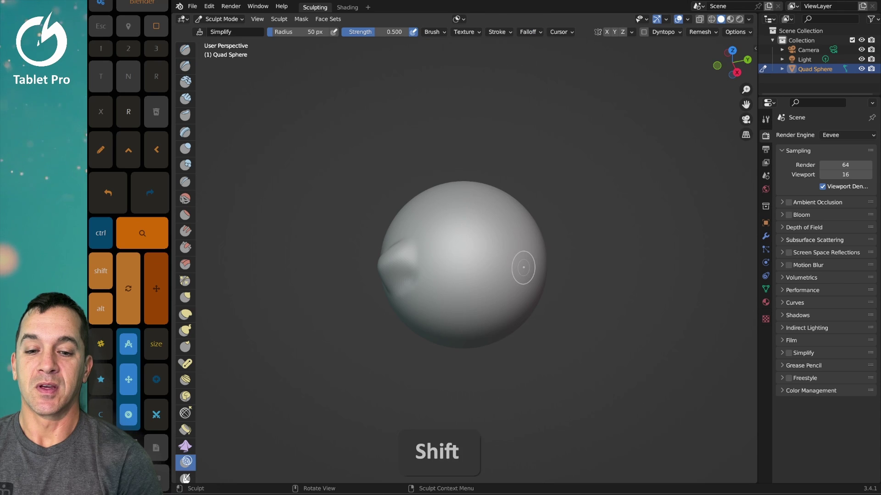
pyautogui.hotkey('shift', 'space')
pyautogui.click(289, 332)
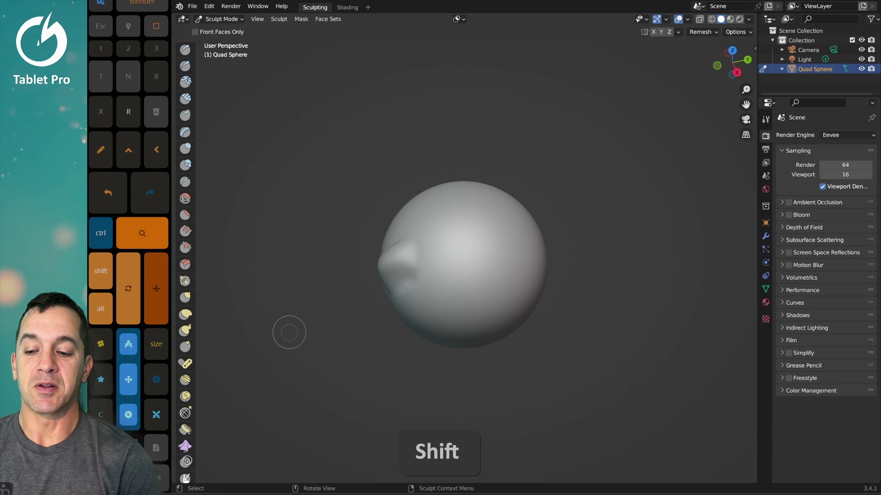
pyautogui.hotkey('ctrl', 'Tab')
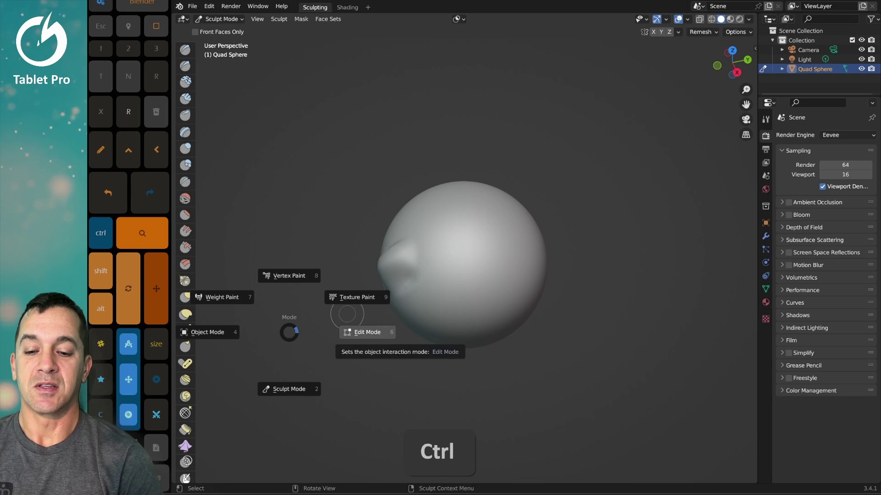
pyautogui.click(529, 154)
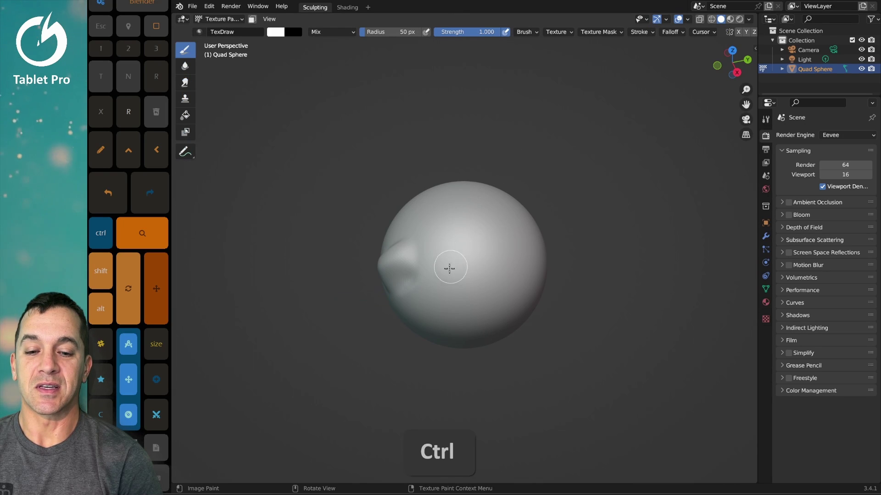
pyautogui.click(470, 263)
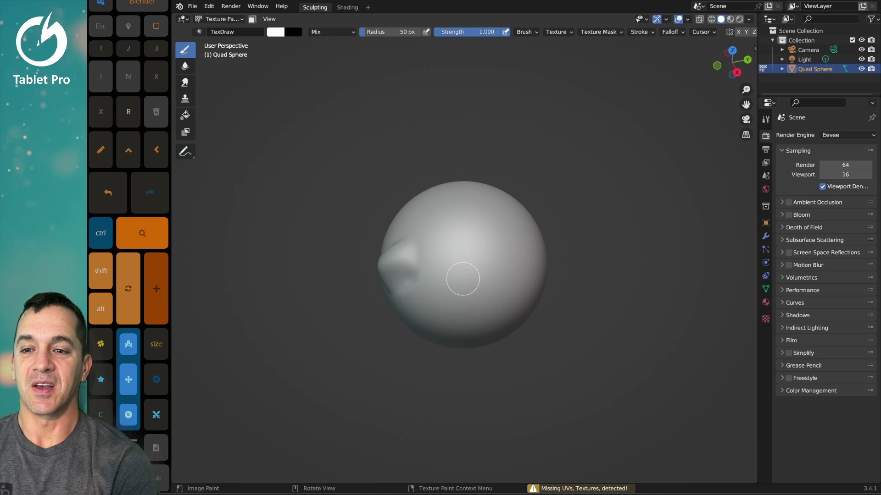
pyautogui.hotkey('ctrl', 'Tab')
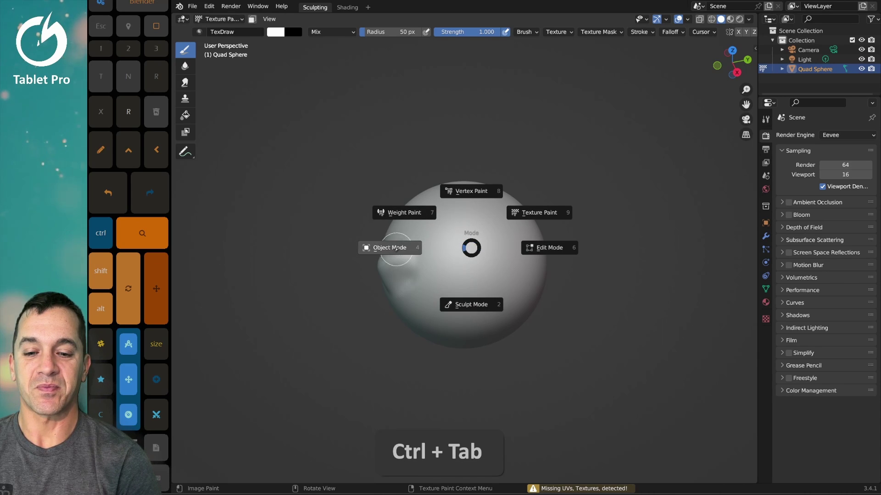
pyautogui.click(402, 253)
pyautogui.press('Tab')
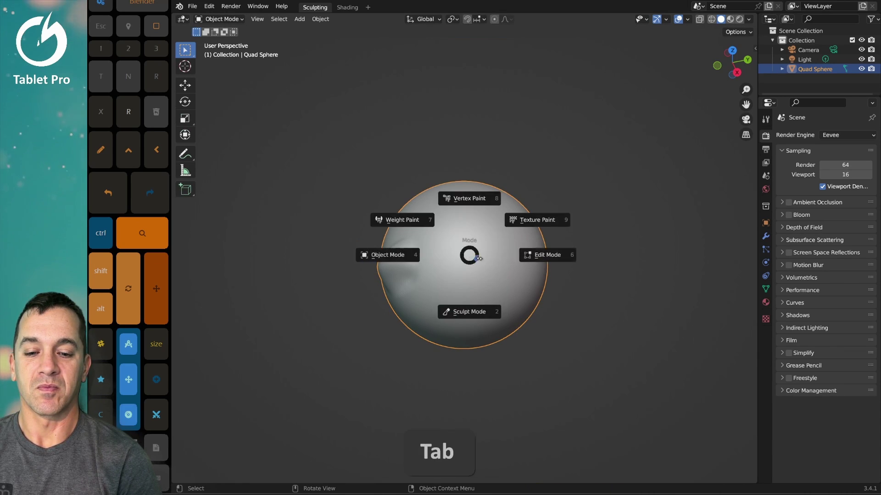
pyautogui.click(469, 311)
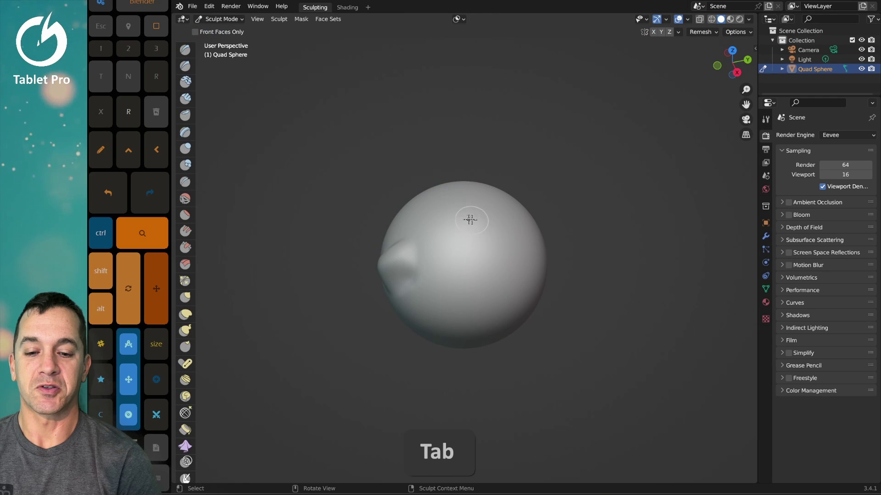
pyautogui.moveTo(448, 258); pyautogui.dragTo(458, 269)
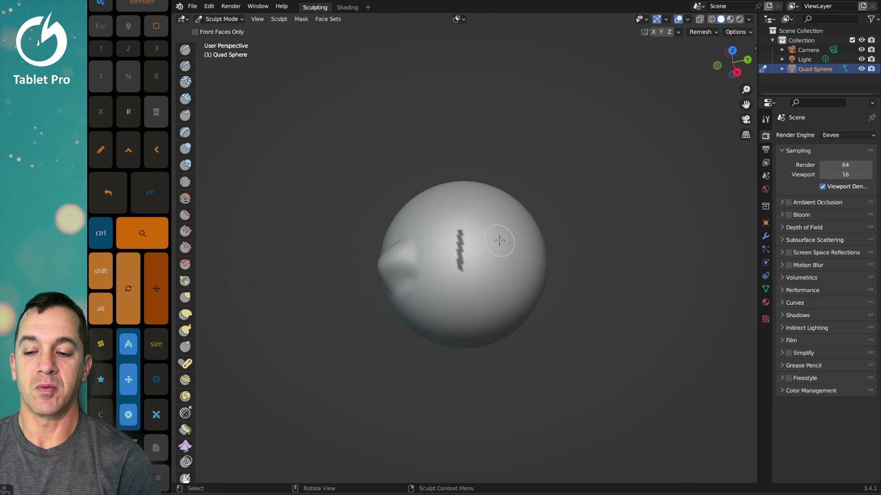
pyautogui.hotkey('ctrl', 'z')
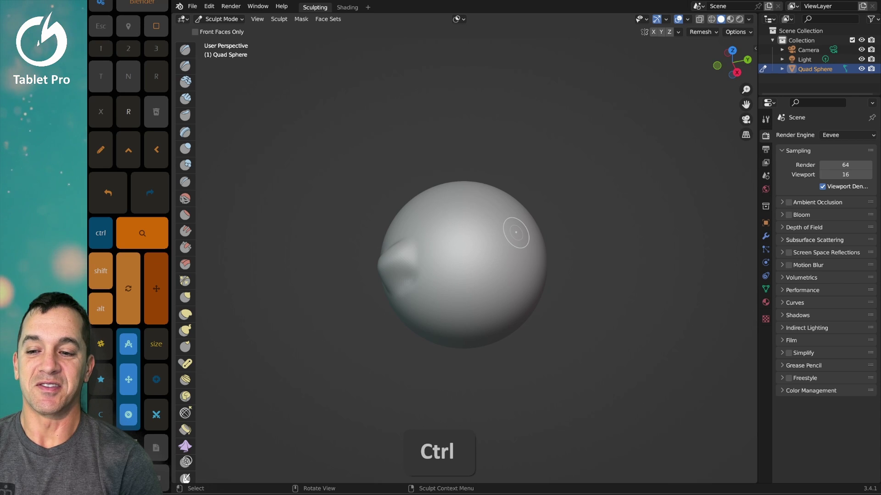
pyautogui.press('x')
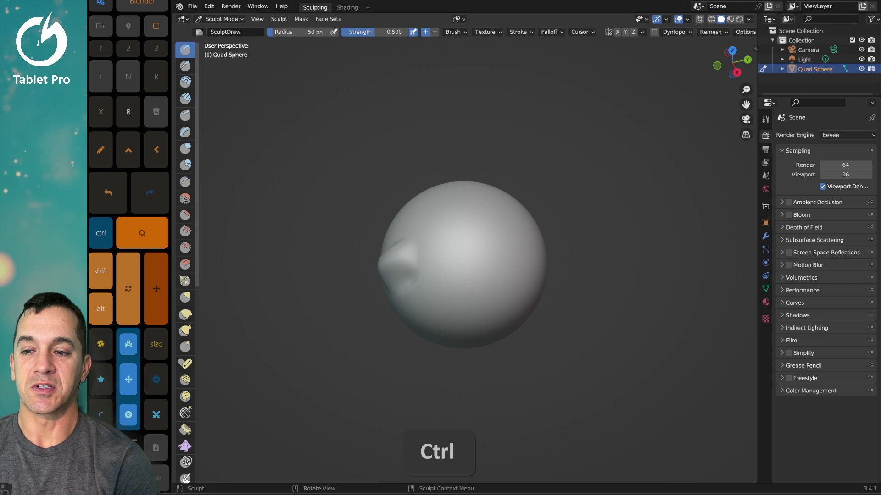
# Step: Sculpt one long diagonal Draw stroke across the sphere beside the earlier bump
pyautogui.moveTo(442, 265)
pyautogui.mouseDown()
pyautogui.moveTo(491, 227)
pyautogui.moveTo(442, 286)
pyautogui.moveTo(477, 250)
pyautogui.moveTo(464, 290)
pyautogui.moveTo(454, 290)
pyautogui.moveTo(490, 250)
pyautogui.moveTo(552, 215)
pyautogui.moveTo(562, 230)
pyautogui.moveTo(584, 179)
pyautogui.moveTo(563, 235)
pyautogui.moveTo(548, 222)
pyautogui.mouseUp()
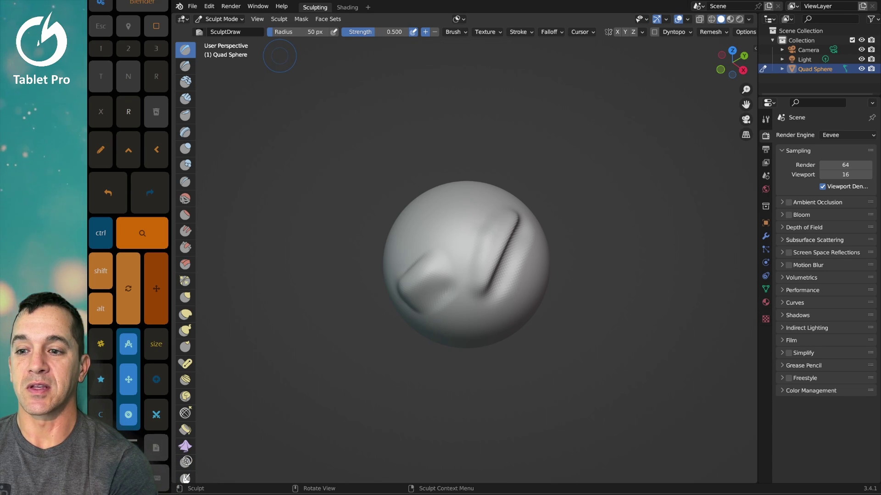
# Step: In the Mini Layout Editor, target the panel's size button at Blender's brush radius setting
pyautogui.press('super')
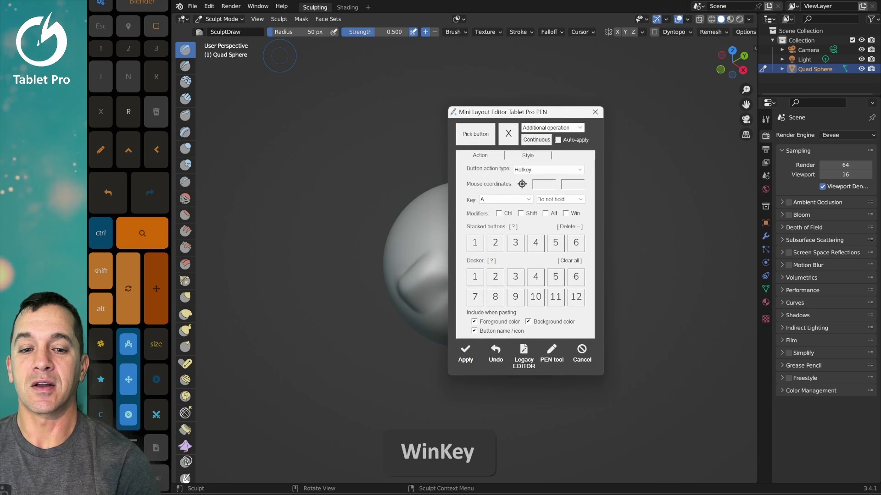
pyautogui.moveTo(505, 112); pyautogui.dragTo(463, 112)
pyautogui.click(434, 134)
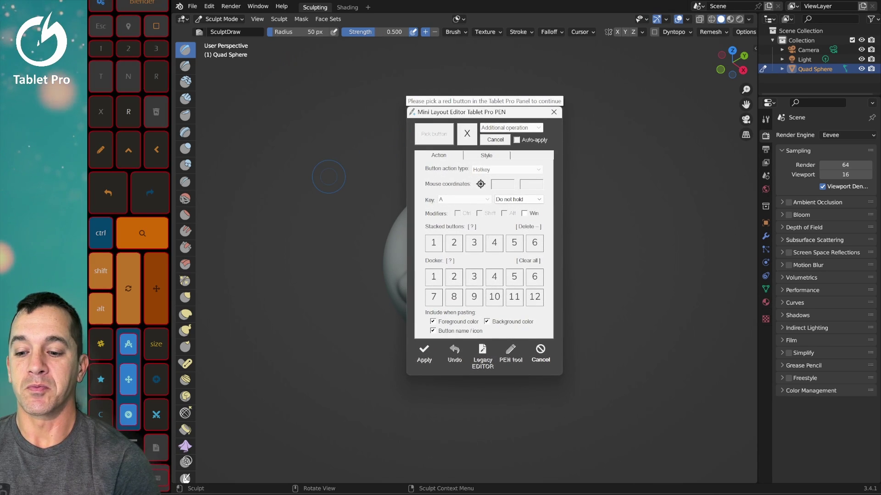
pyautogui.click(152, 344)
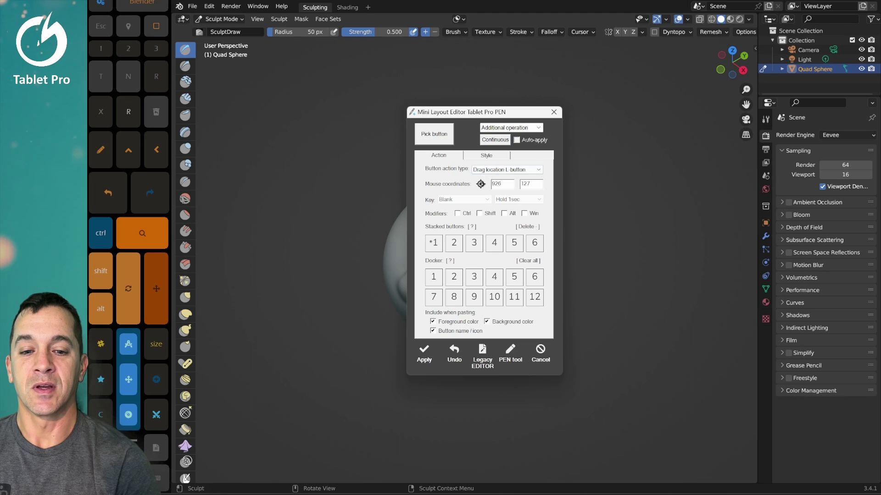
pyautogui.click(506, 169)
pyautogui.click(500, 178)
pyautogui.click(276, 29)
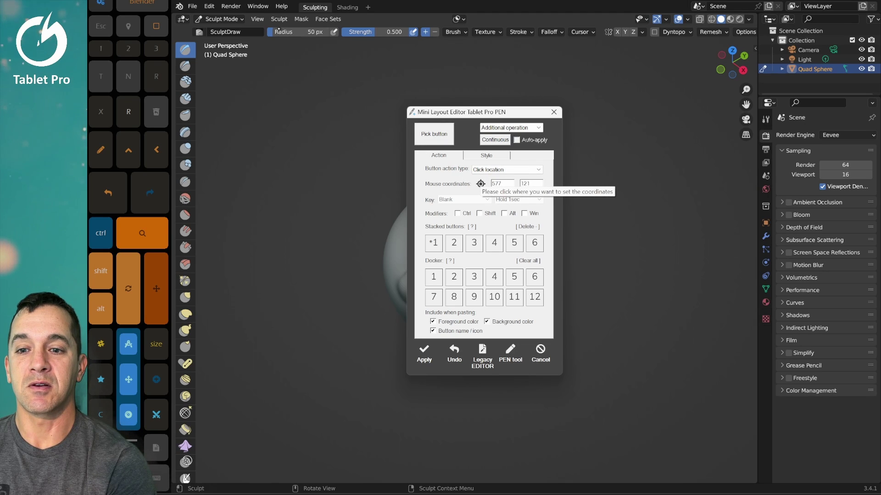
pyautogui.click(276, 32)
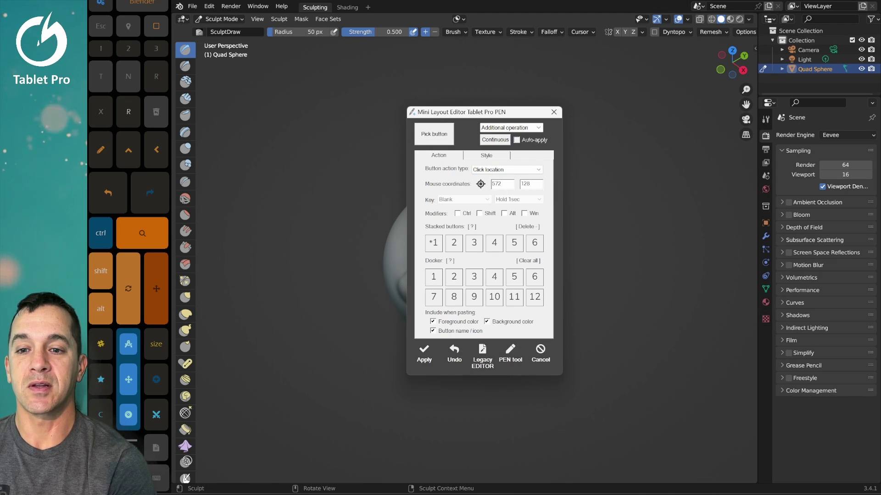
# Step: Switch the button action to Drag location L-button and drag the brush radius to 113 px
pyautogui.click(506, 170)
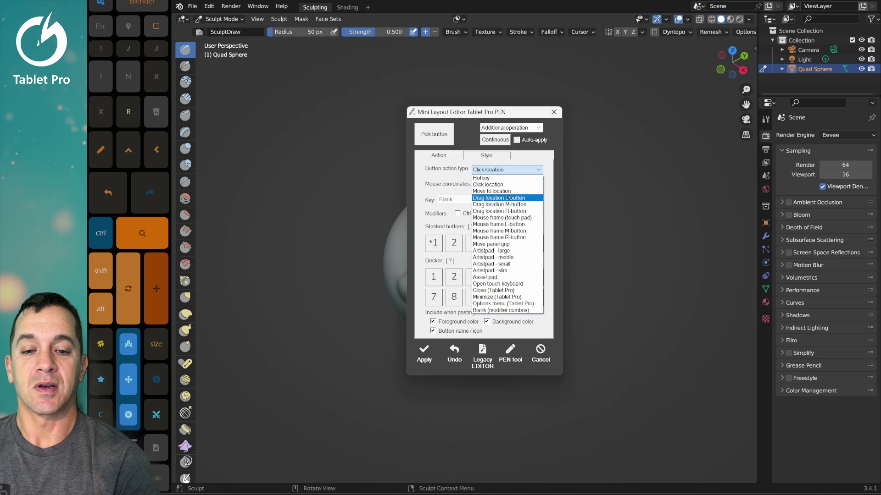
pyautogui.click(506, 198)
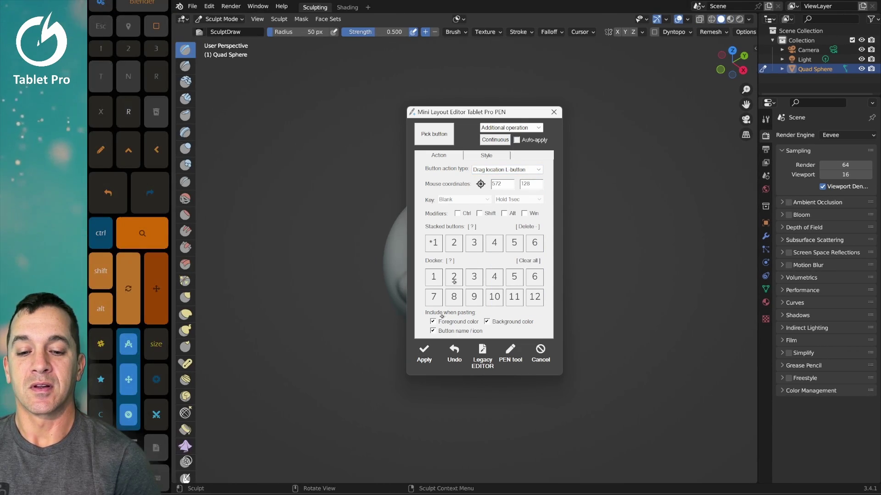
pyautogui.click(424, 353)
pyautogui.moveTo(298, 31)
pyautogui.mouseDown()
pyautogui.moveTo(324, 33)
pyautogui.moveTo(294, 32)
pyautogui.mouseUp()
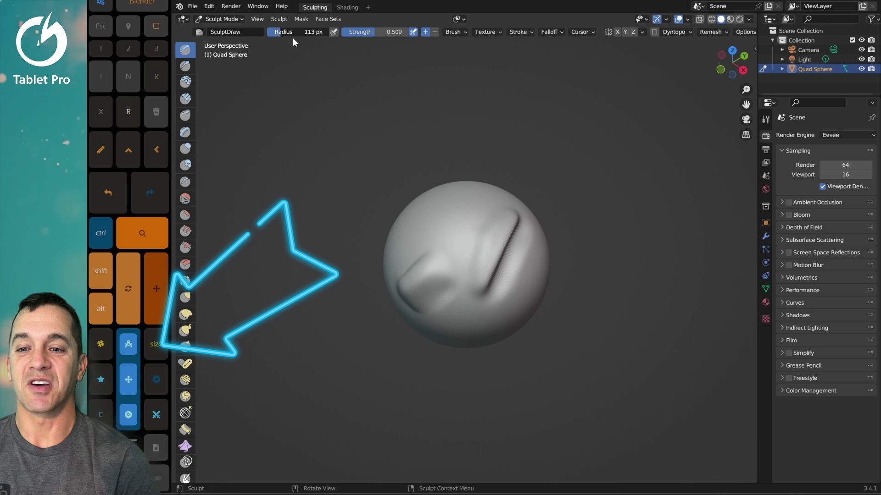
# Step: Raise a bump on the sphere's upper left and shrink the brush radius to 23 px
pyautogui.moveTo(447, 209)
pyautogui.mouseDown()
pyautogui.moveTo(428, 232)
pyautogui.moveTo(452, 200)
pyautogui.moveTo(416, 235)
pyautogui.moveTo(475, 201)
pyautogui.moveTo(443, 240)
pyautogui.moveTo(480, 198)
pyautogui.moveTo(458, 242)
pyautogui.mouseUp()
pyautogui.press('f')
pyautogui.click(448, 232)
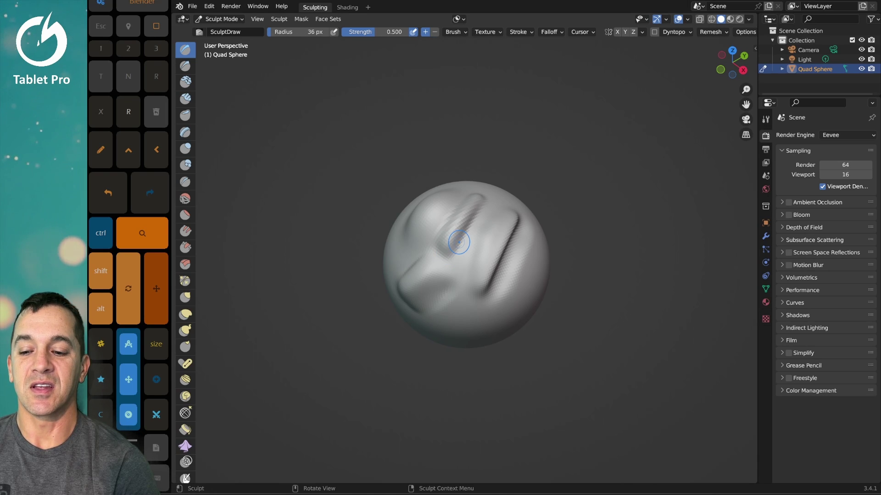
pyautogui.press('f')
pyautogui.click(463, 236)
pyautogui.press('space')
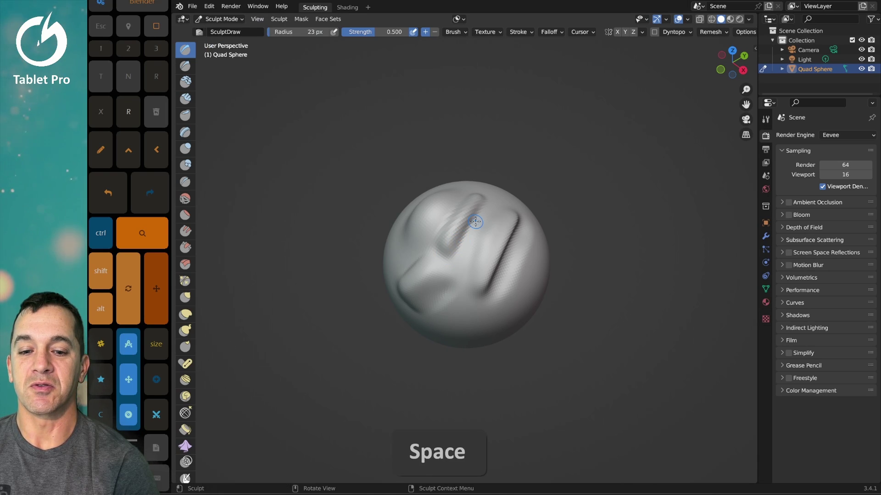
# Step: Sculpt parallel diagonal ridges and small detail strokes across the sphere's left side
pyautogui.moveTo(475, 222); pyautogui.dragTo(459, 260)
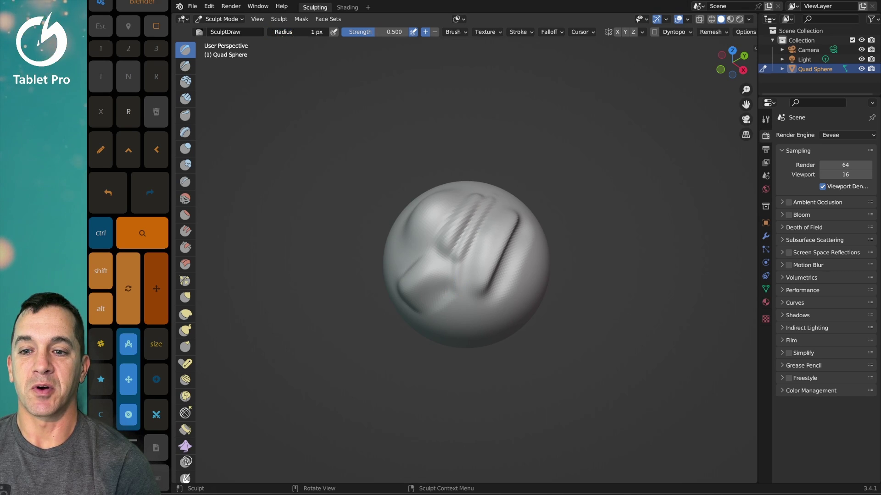
pyautogui.moveTo(405, 232); pyautogui.dragTo(399, 247)
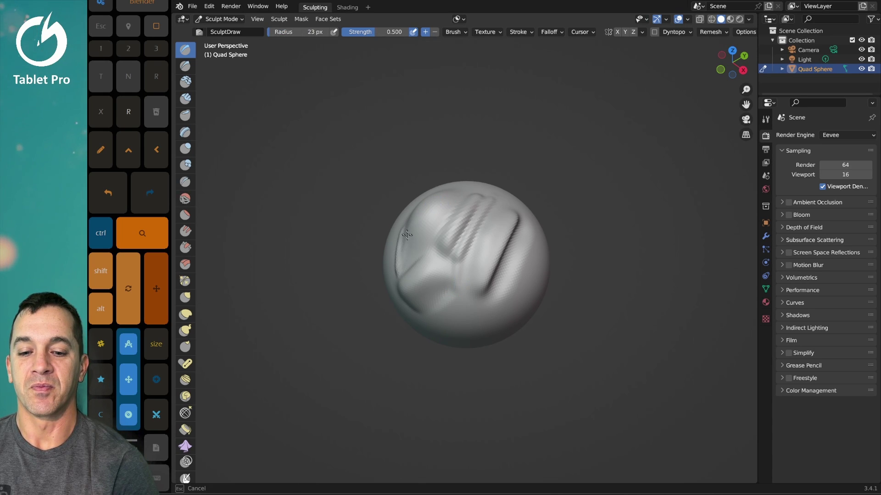
pyautogui.moveTo(407, 235); pyautogui.dragTo(455, 261, button='middle')
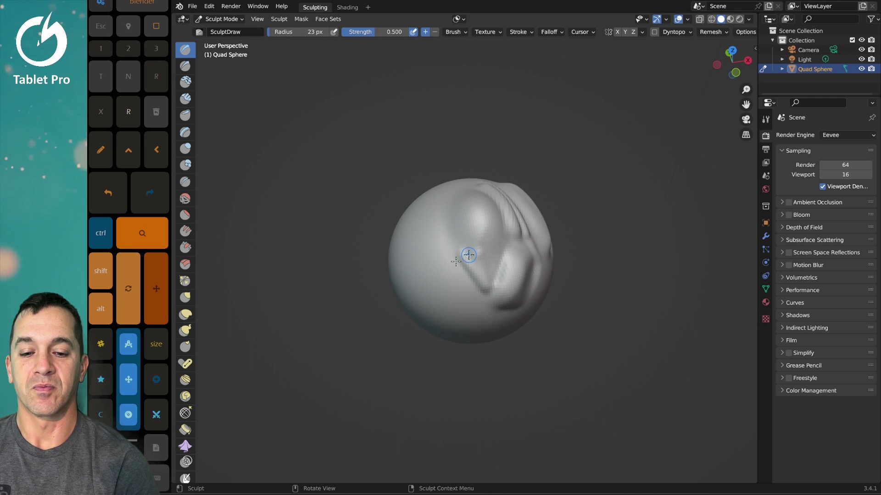
pyautogui.moveTo(455, 262)
pyautogui.mouseDown()
pyautogui.moveTo(432, 256)
pyautogui.moveTo(420, 286)
pyautogui.moveTo(440, 283)
pyautogui.mouseUp()
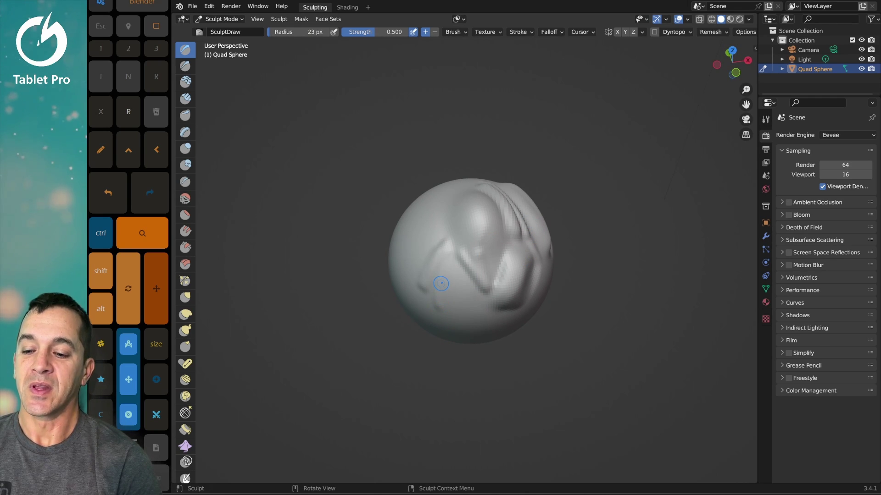
pyautogui.moveTo(441, 284); pyautogui.dragTo(458, 266, button='middle')
pyautogui.click(192, 6)
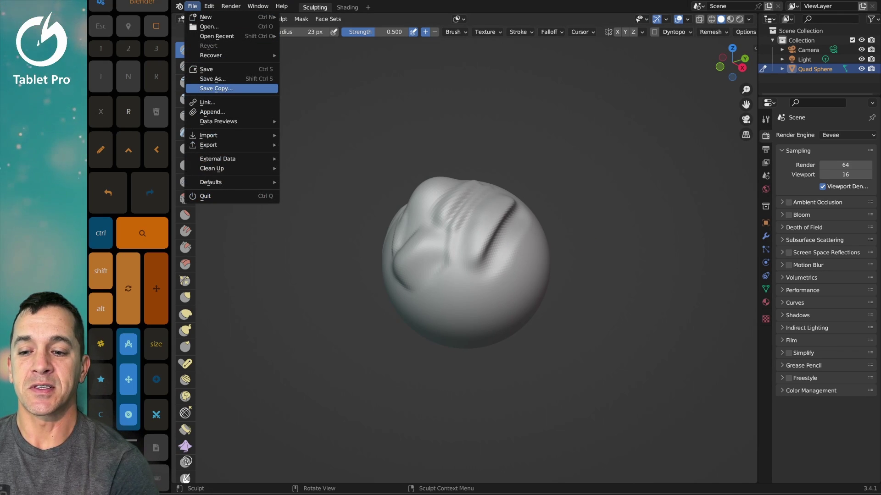
# Step: Dismiss the File menu and open Edit > Preferences at the Input section
pyautogui.press('Escape')
pyautogui.click(209, 6)
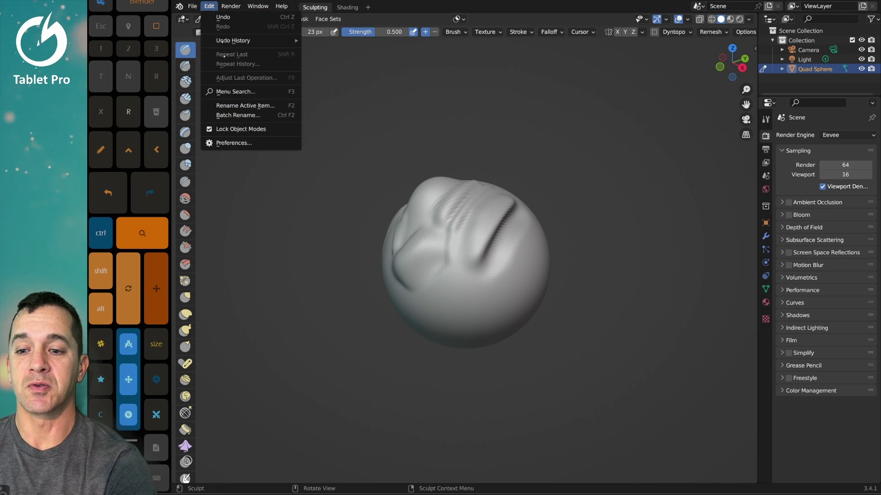
pyautogui.click(231, 142)
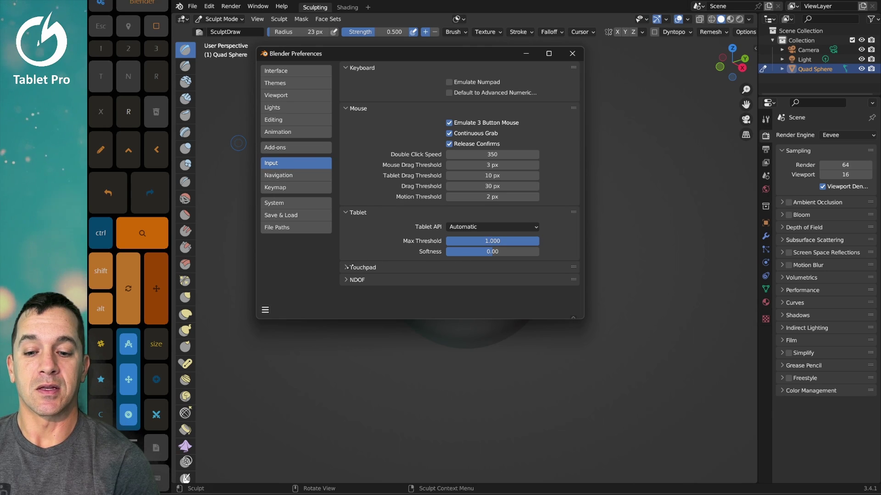
# Step: Expand the Touchpad and NDOF sections of the Input preferences
pyautogui.click(347, 267)
pyautogui.click(347, 297)
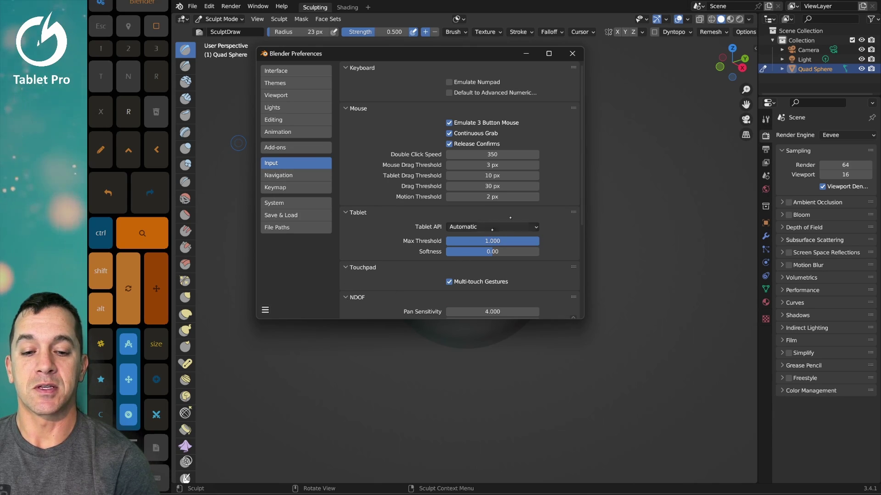
pyautogui.scroll(-8, 576, 288)
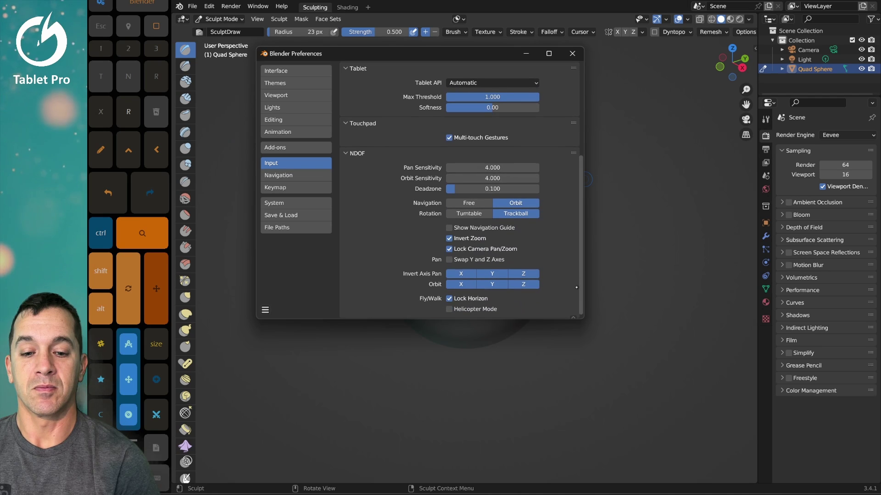
# Step: Browse the Navigation and Keymap pages, return to Input, and close Preferences
pyautogui.click(304, 175)
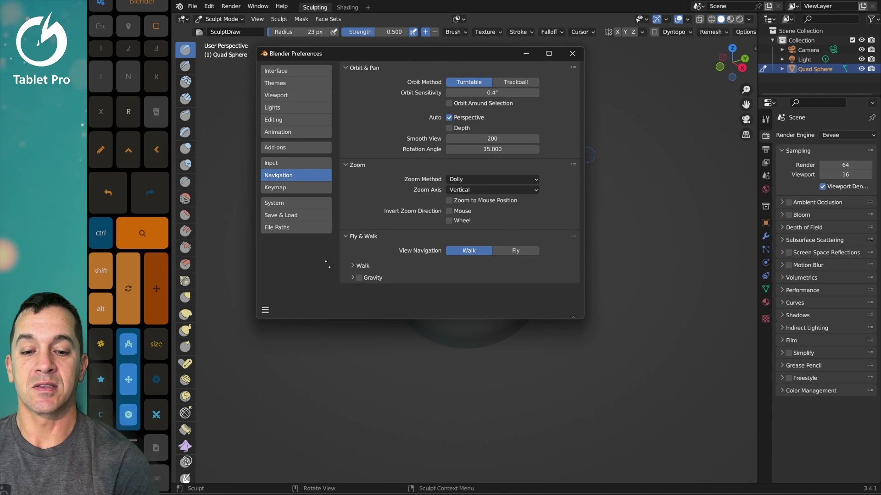
pyautogui.click(275, 187)
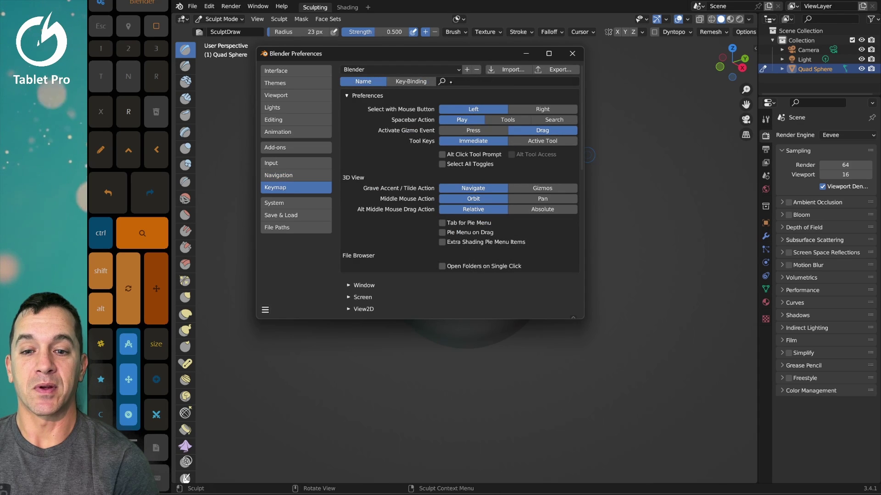
pyautogui.moveTo(583, 148)
pyautogui.mouseDown()
pyautogui.moveTo(575, 303)
pyautogui.moveTo(573, 138)
pyautogui.mouseUp()
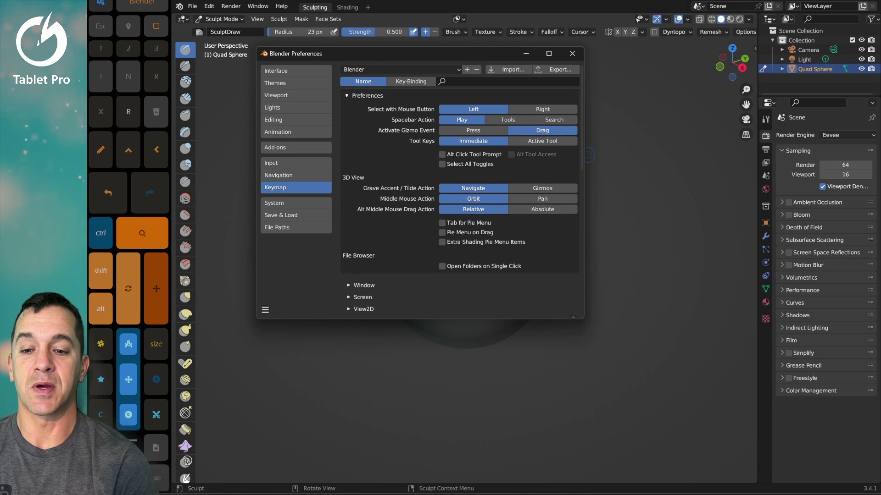
pyautogui.click(275, 162)
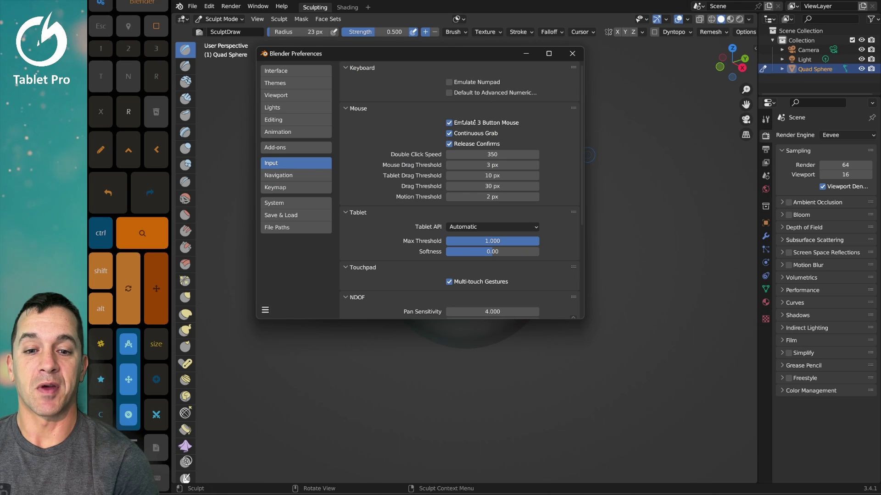
pyautogui.click(571, 54)
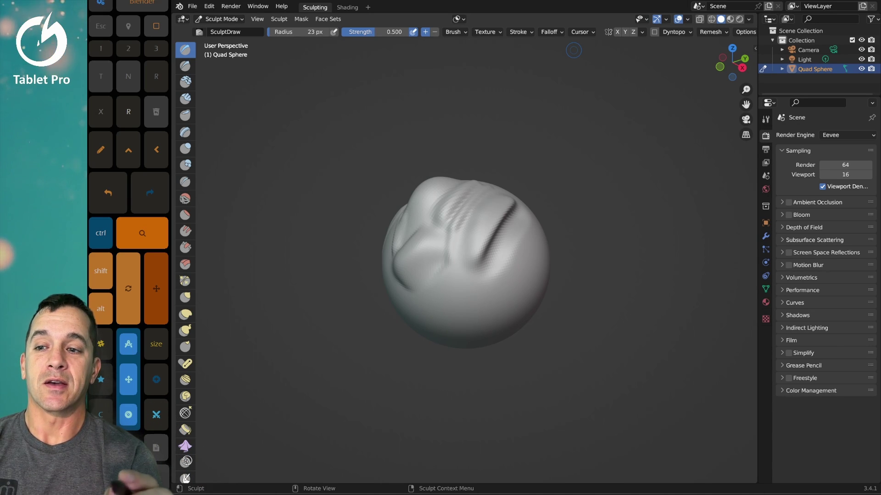
pyautogui.press('super')
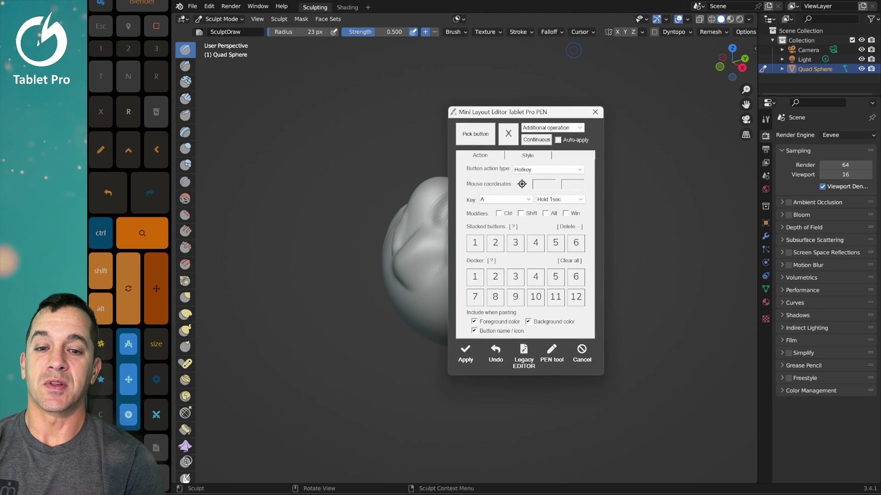
pyautogui.press('super')
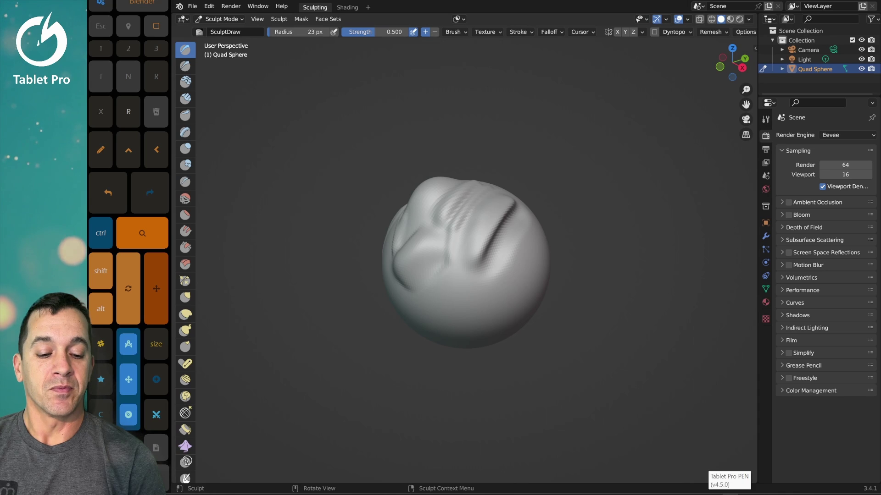
# Step: Open the Tablet Pro PEN configuration from the hidden system tray icons
pyautogui.click(698, 493)
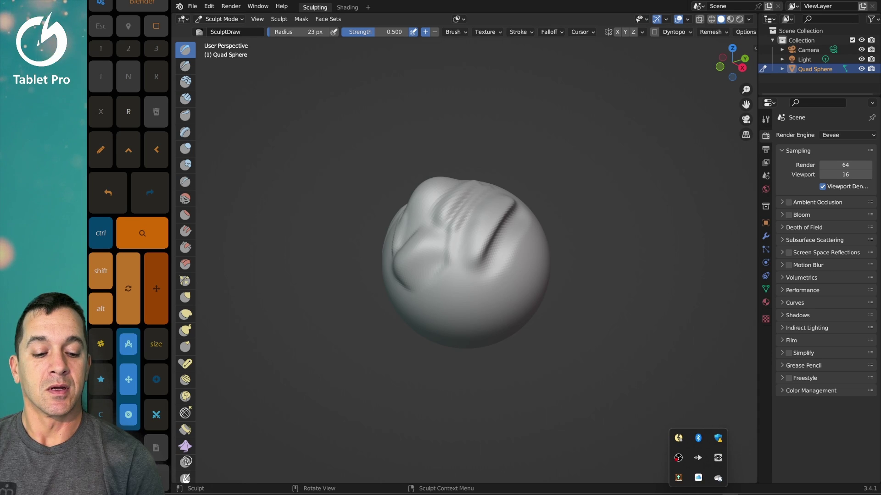
pyautogui.click(697, 477)
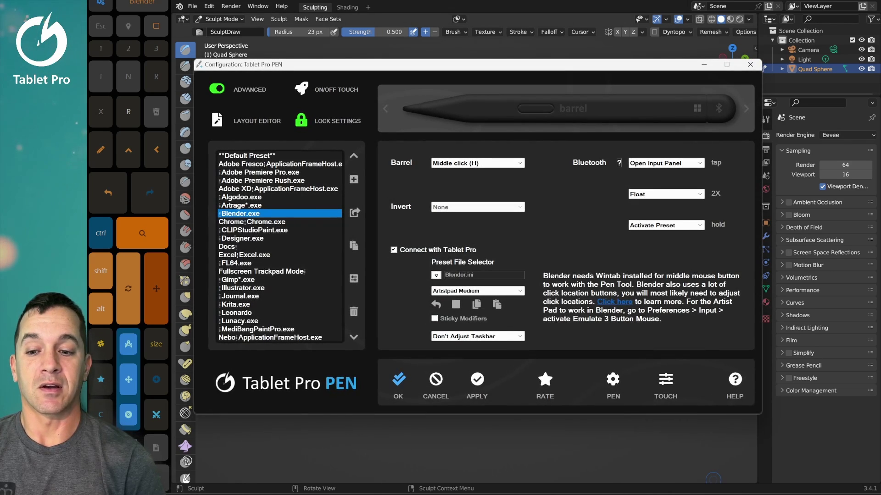
# Step: Compare the Artrage*.exe and Blender.exe pen presets, then confirm with OK
pyautogui.click(243, 205)
pyautogui.click(236, 213)
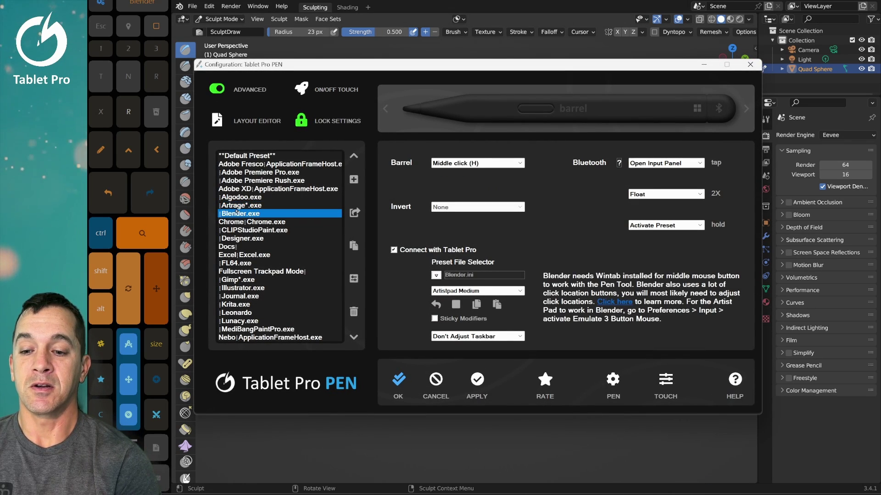
pyautogui.click(236, 205)
pyautogui.click(237, 213)
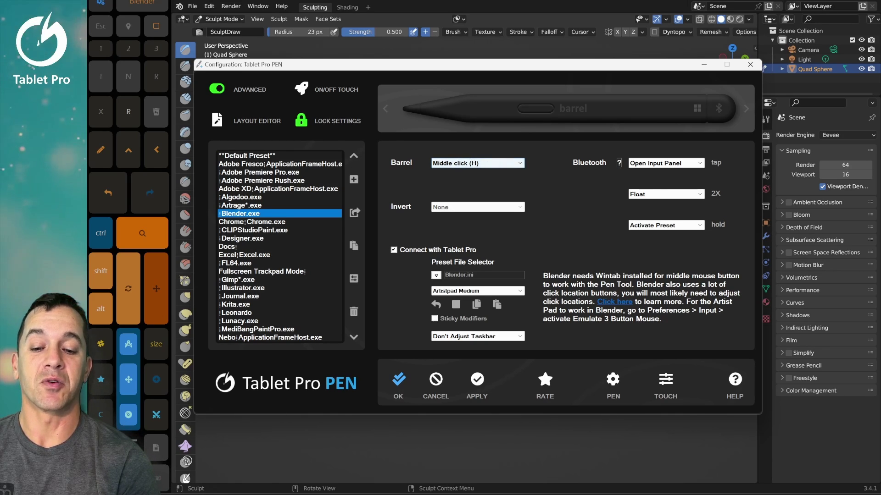
pyautogui.click(396, 385)
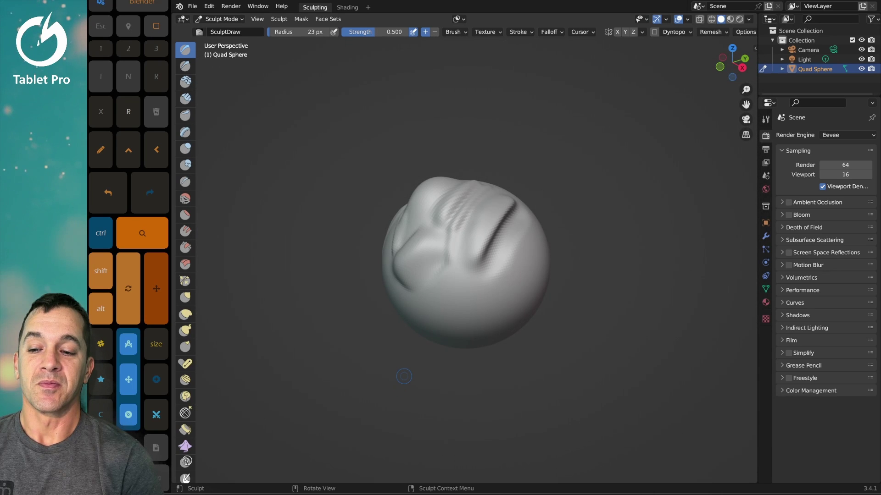